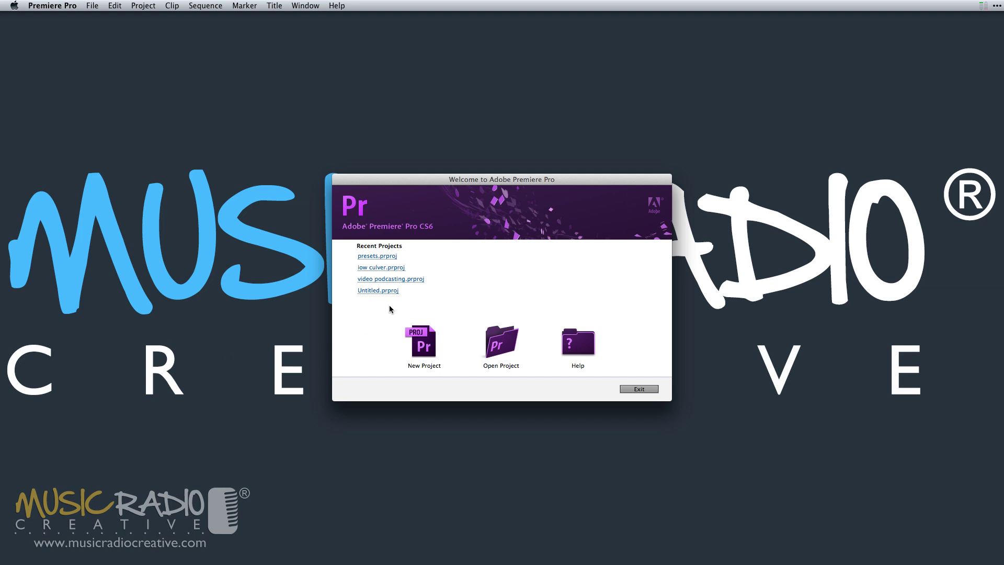
Step: Create a new project named 'Mike' and dismiss the New Sequence dialog
click(422, 345)
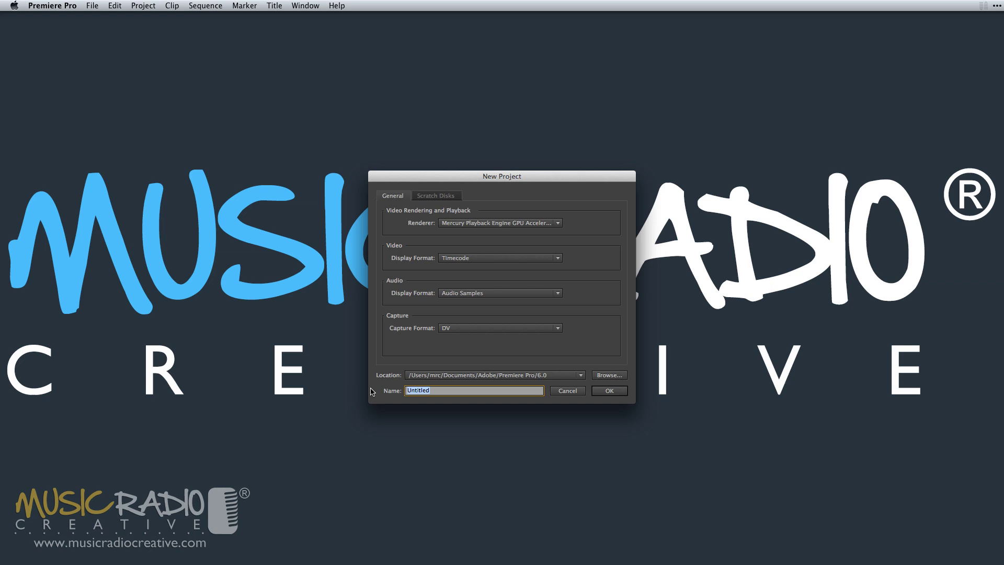
text(Mike)
click(613, 392)
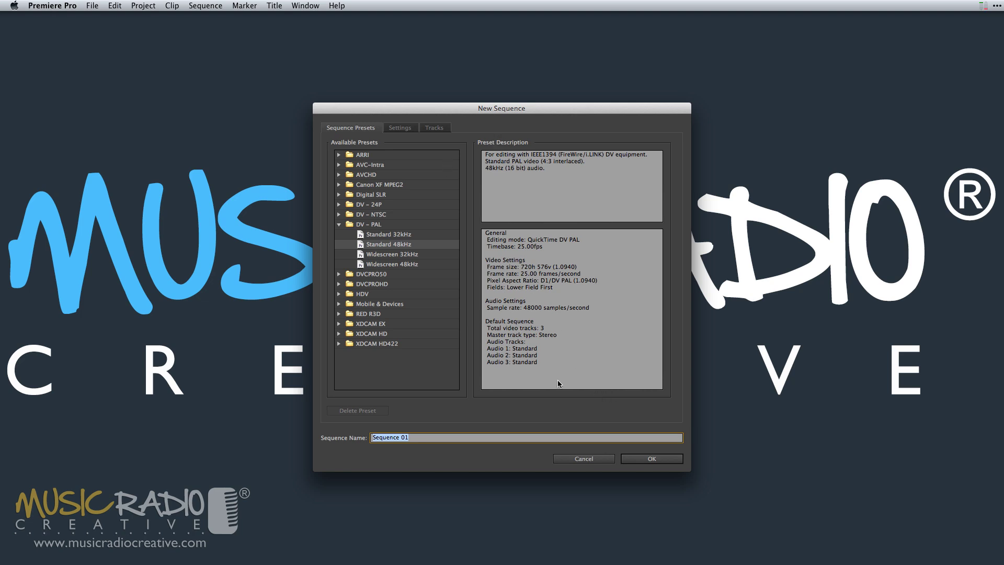
click(574, 459)
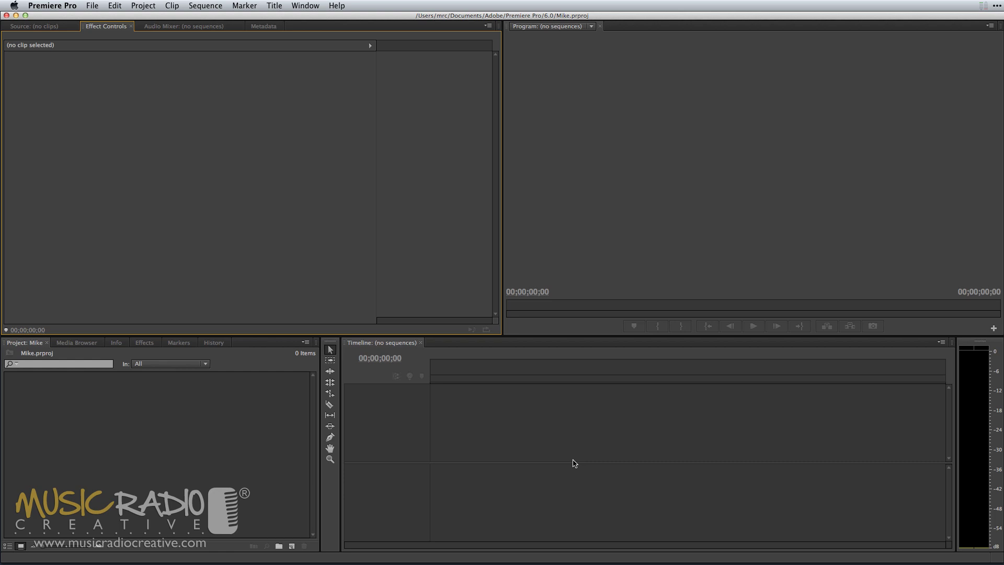
Step: Import MVI_3635.MOV by dragging it from the Isle of Wight folder, then close Finder
key(super+Tab)
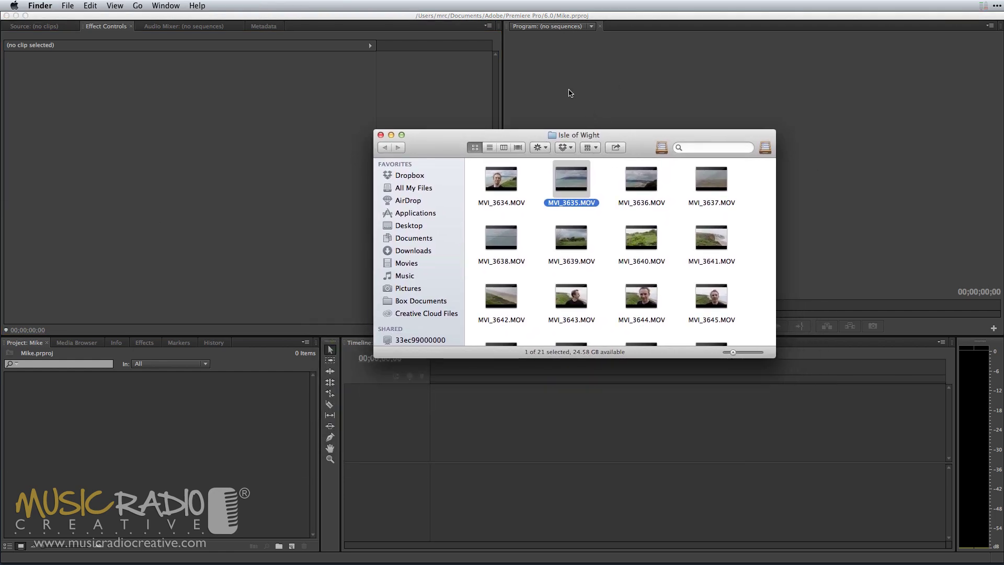
mouse_move(578, 187)
drag(578, 186, 173, 414)
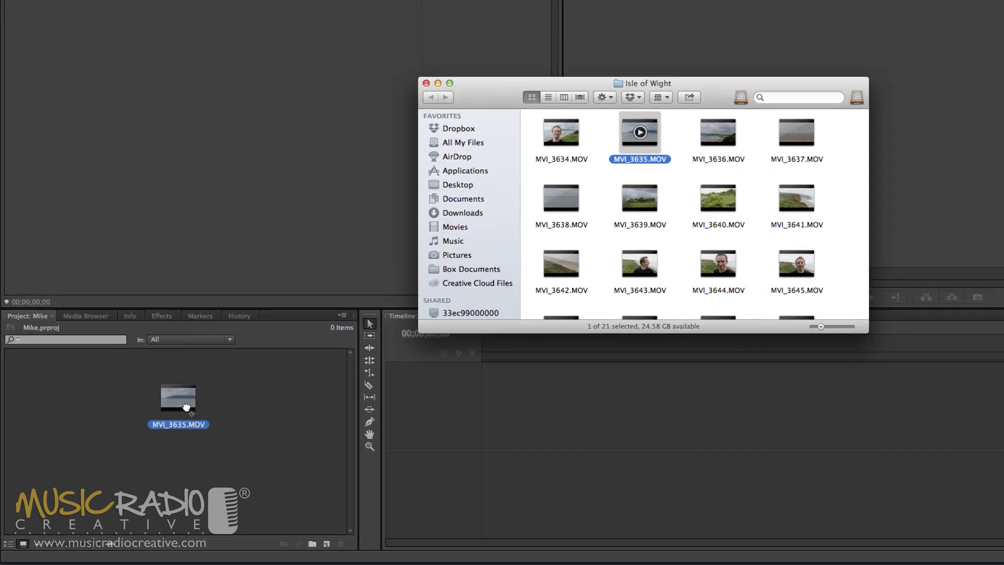
drag(173, 414, 135, 421)
drag(283, 264, 283, 265)
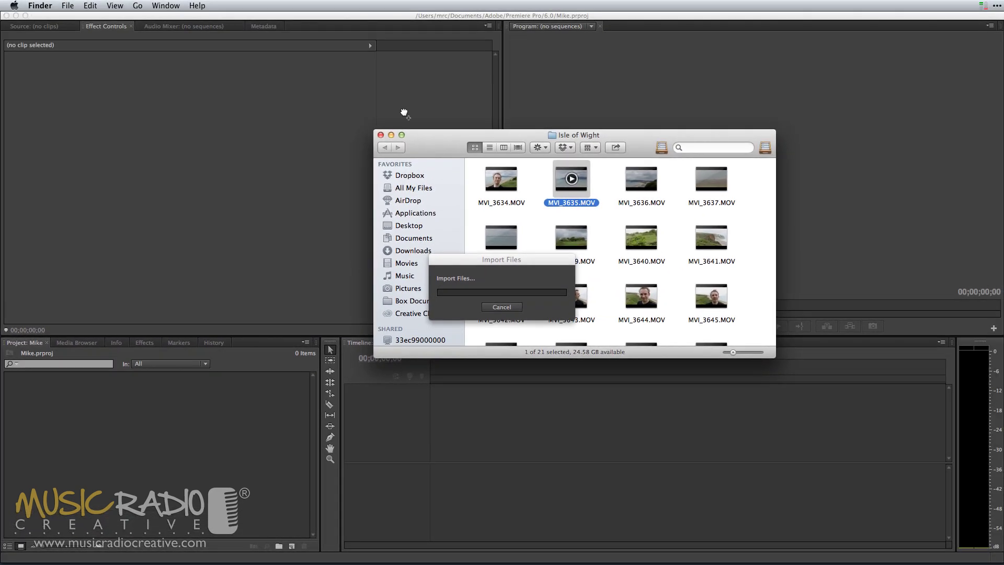
key(super+w)
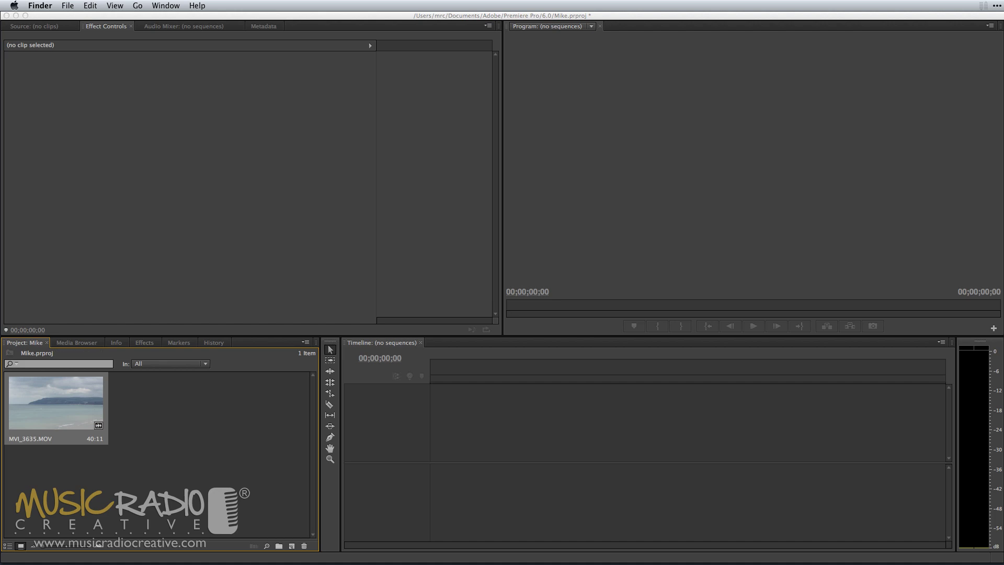
Step: Use New Sequence From Clip on MVI_3635.MOV to build a matching sequence
click(34, 400)
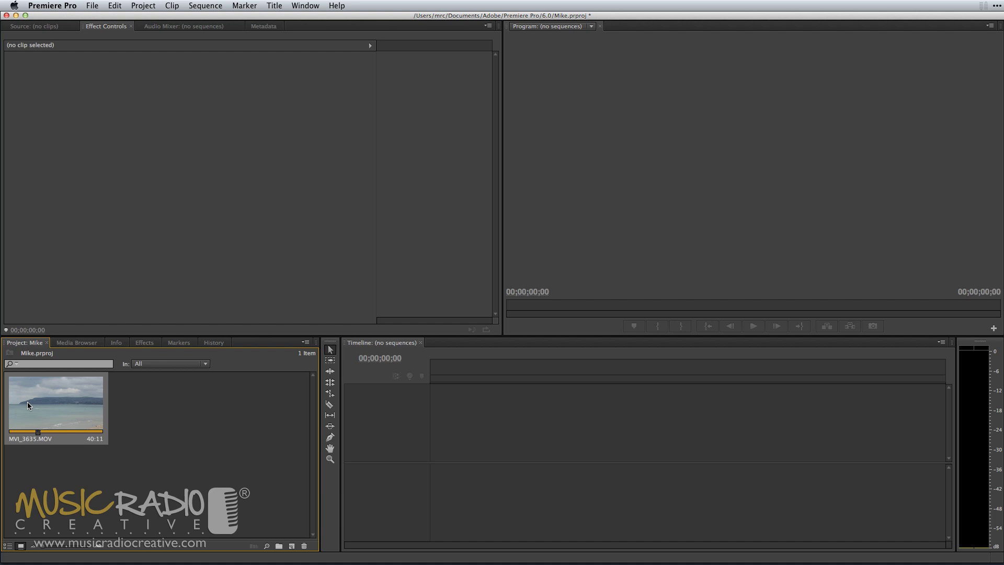
drag(30, 401, 224, 418)
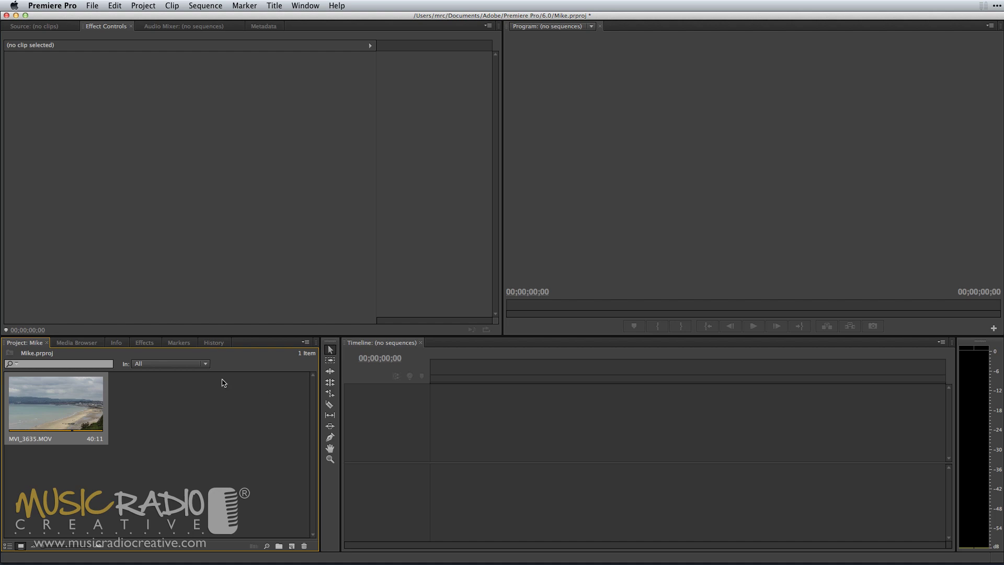
right_click(69, 399)
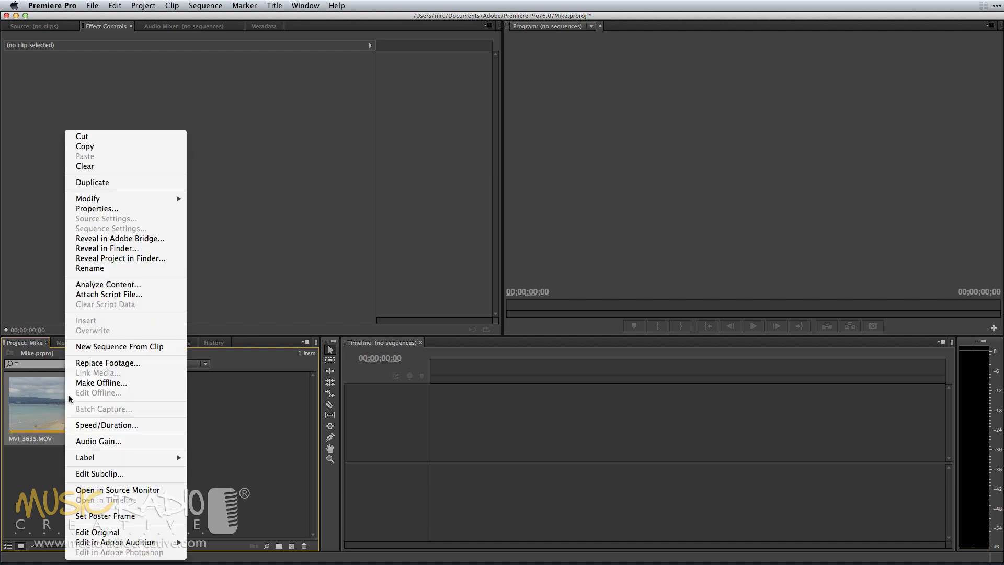
click(91, 347)
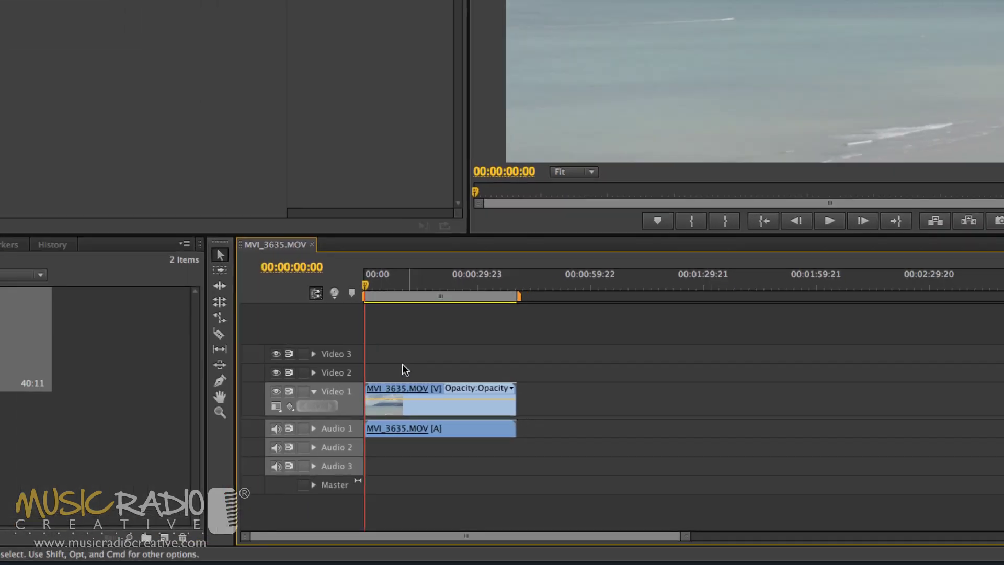
Step: Trim the clip's in and out edges on Video 1 so the sequence runs 00:00:15:12
click(397, 290)
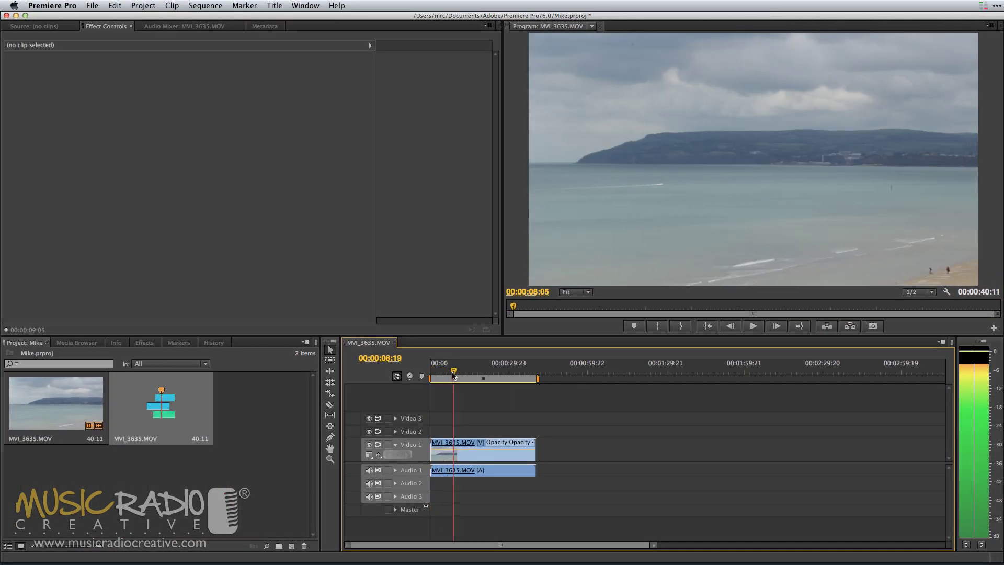
drag(453, 375, 487, 374)
drag(431, 444, 489, 443)
drag(489, 376, 540, 376)
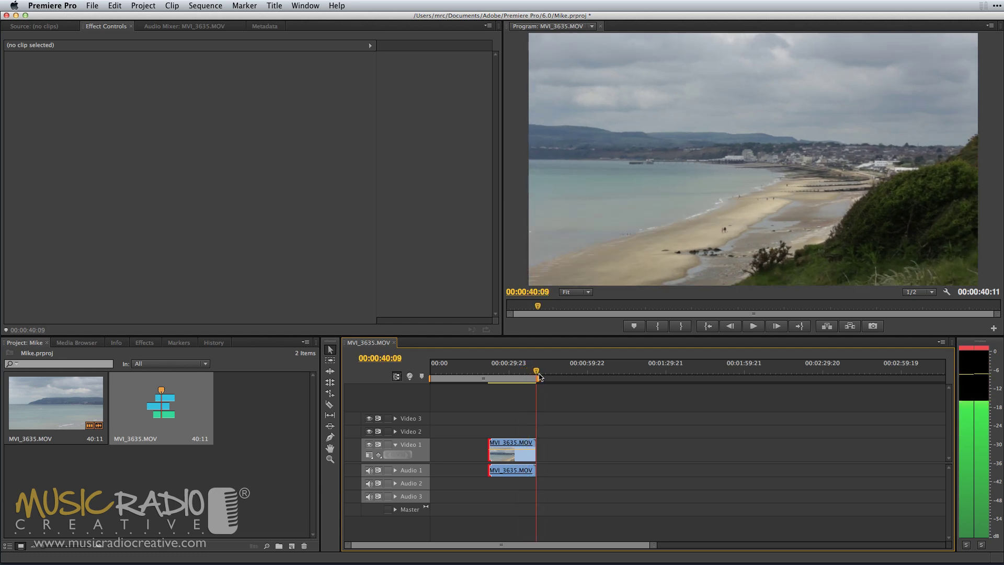
drag(535, 449, 447, 445)
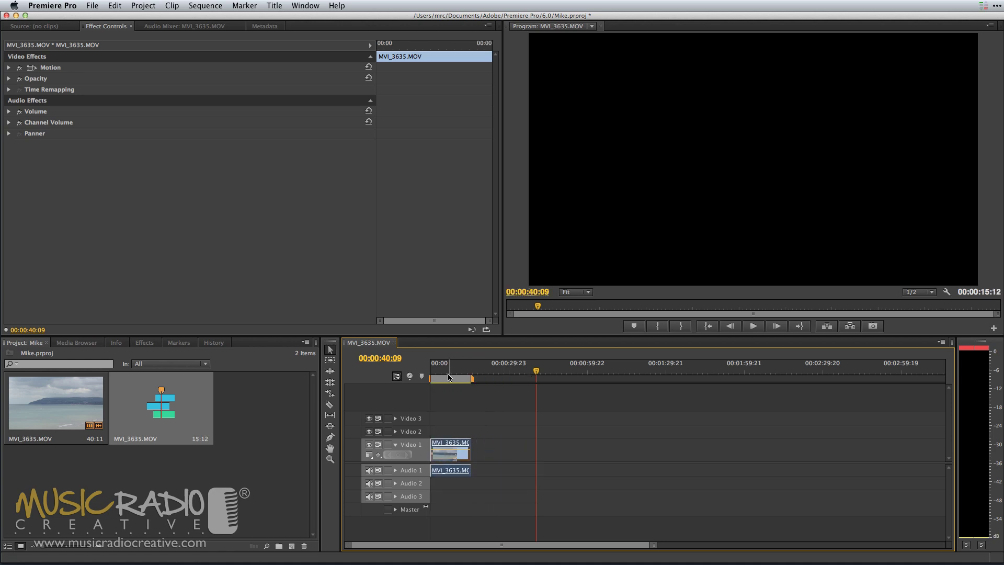
Step: Play the trimmed sequence from its start, then stop playback
key(Home)
key(space)
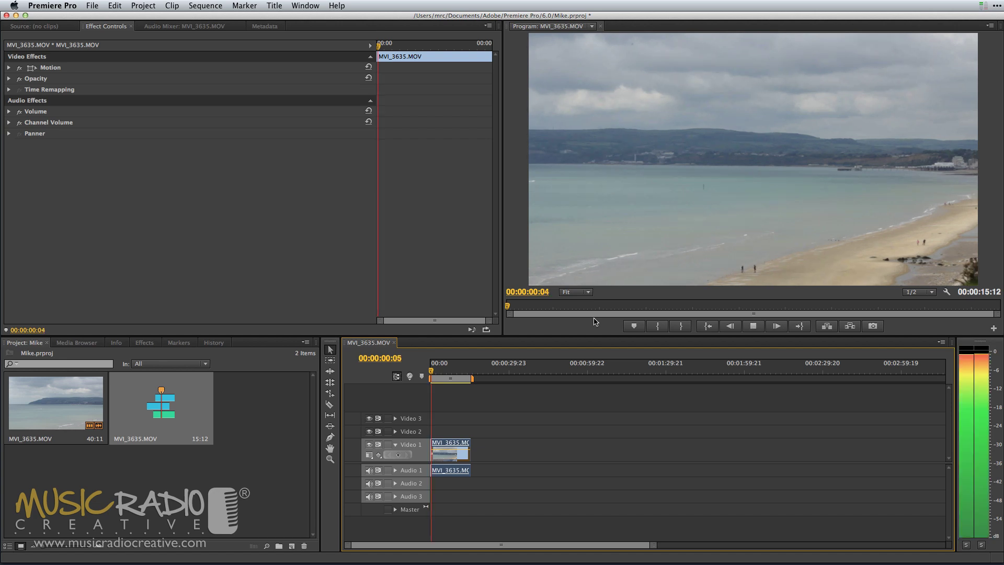
key(space)
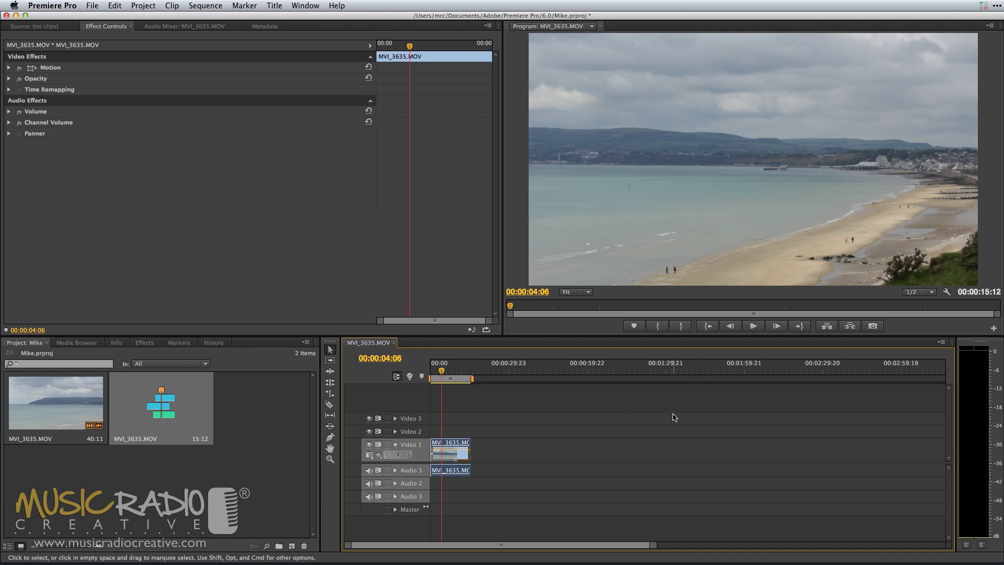
Step: Open Export Settings via File > Export > Media and set the format to H.264
click(89, 6)
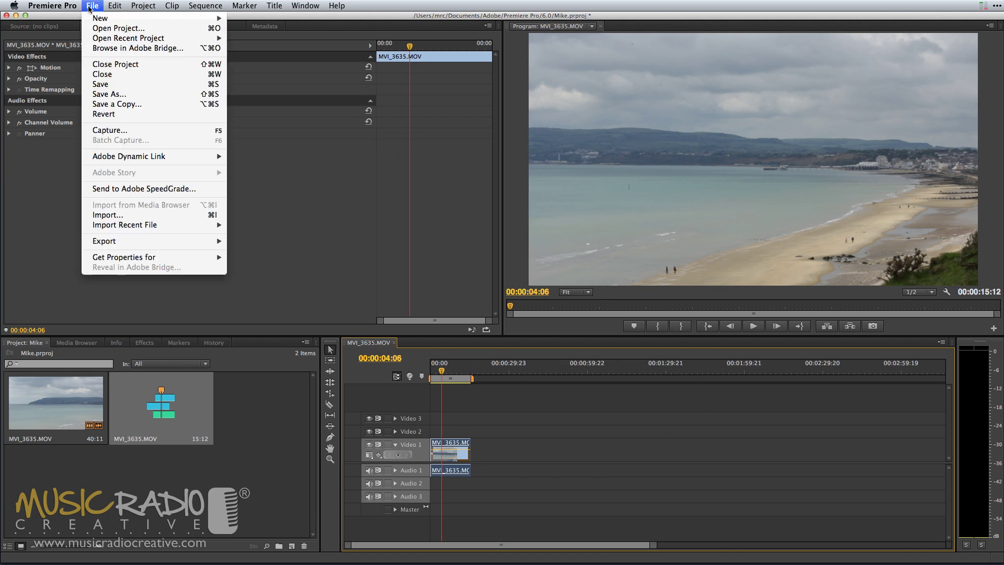
mouse_move(139, 241)
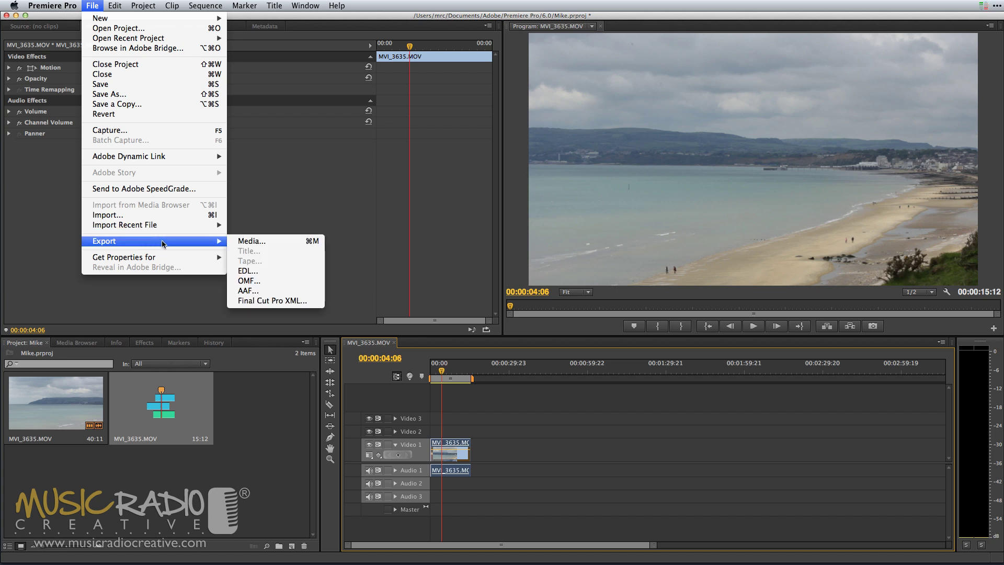
click(253, 243)
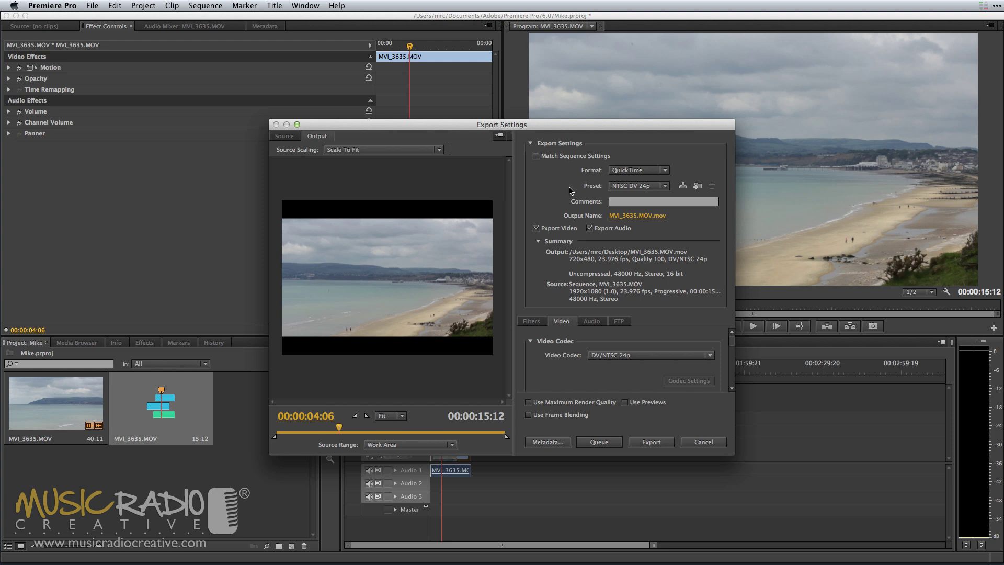
click(618, 171)
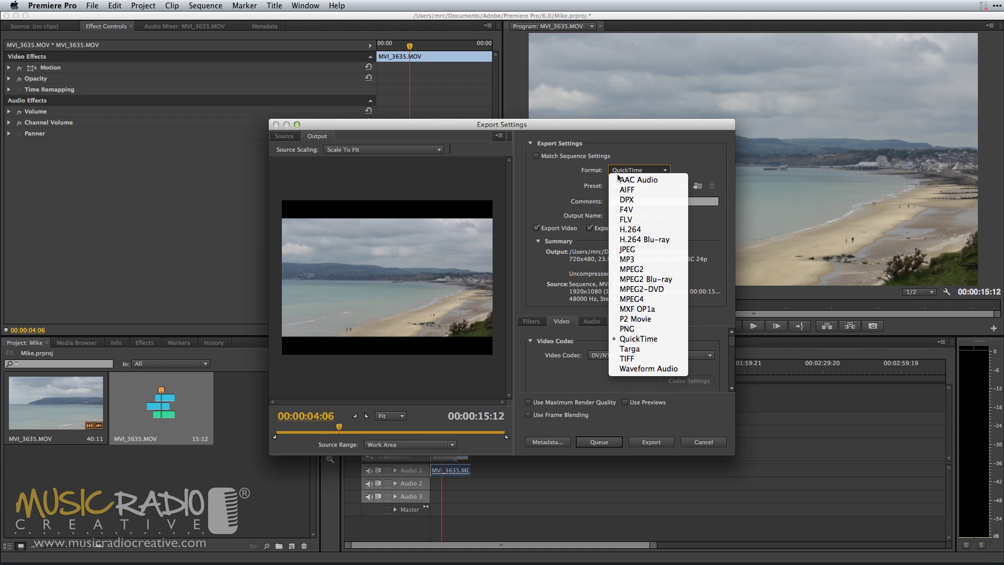
click(638, 231)
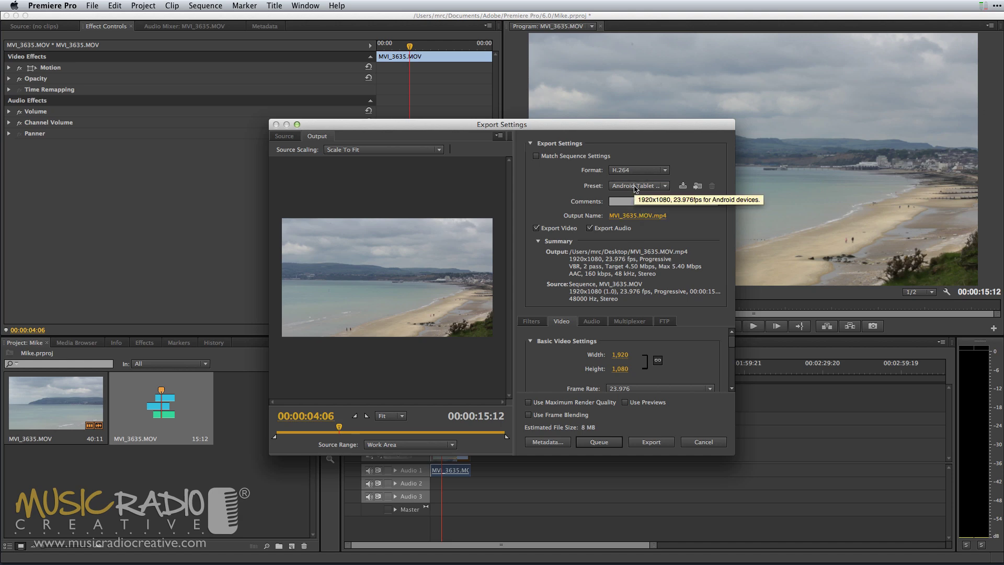
Step: Choose YouTube HD 1080p 23.976 from the Preset list
click(636, 188)
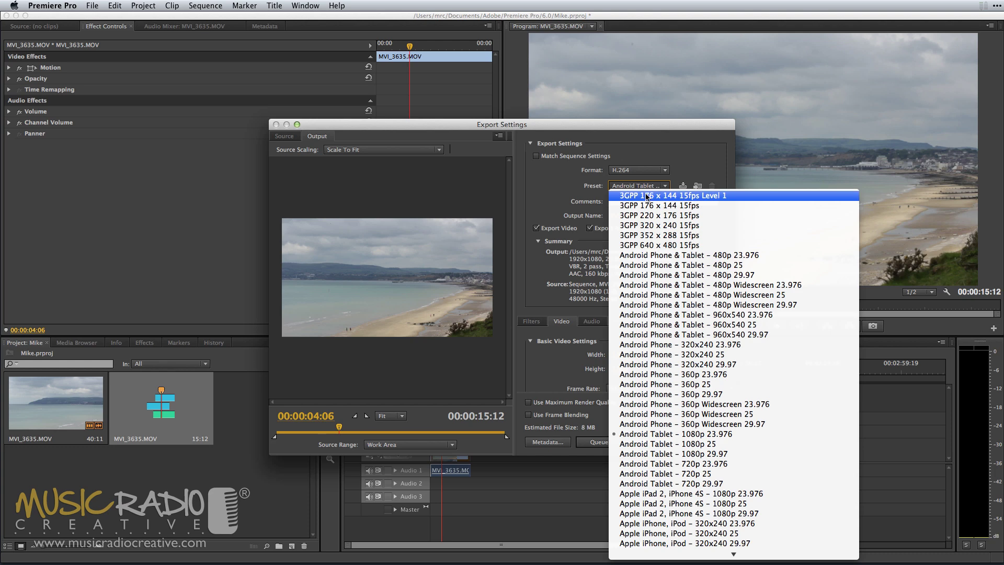
scroll(662, 291, down, 10)
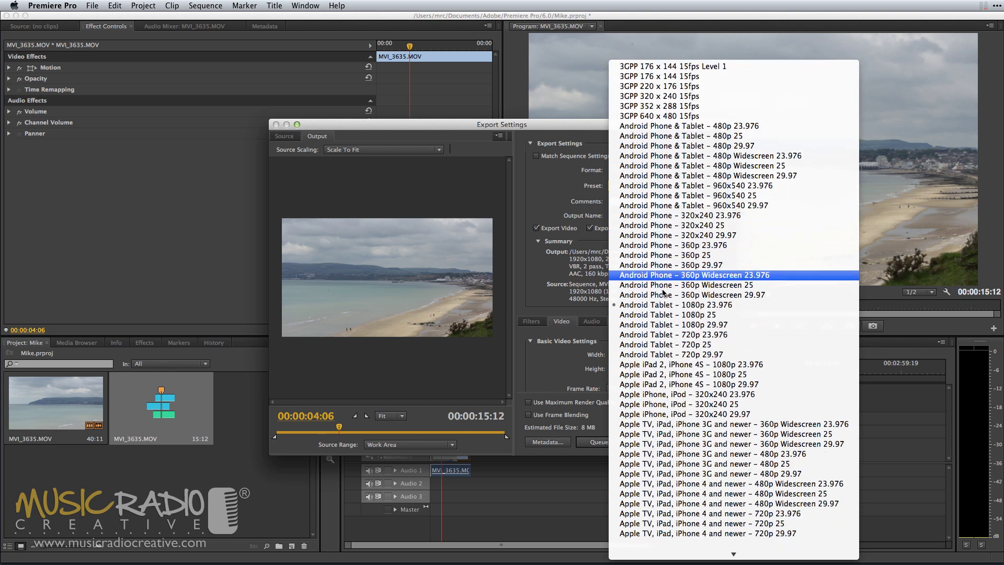
scroll(663, 275, down, 8)
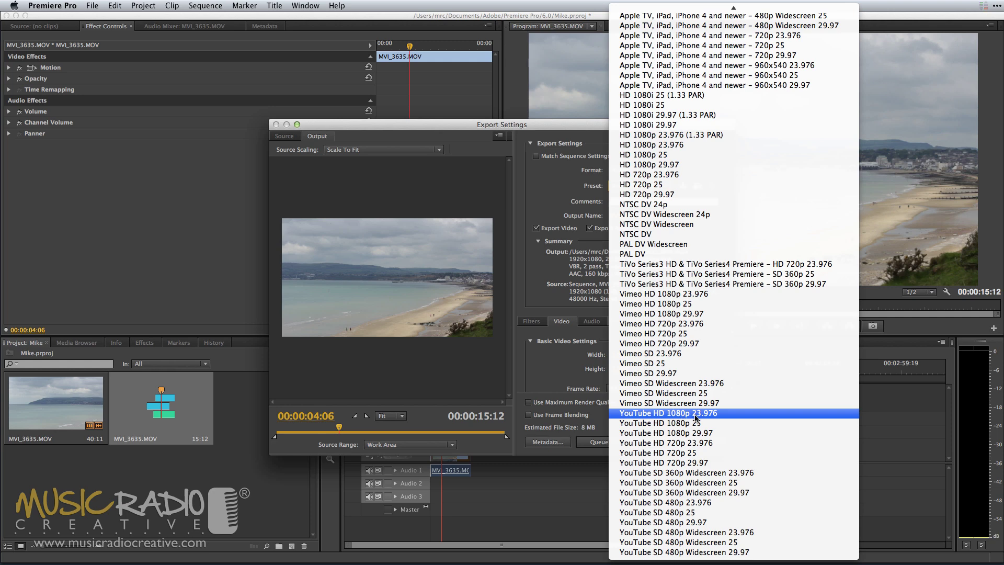
click(695, 413)
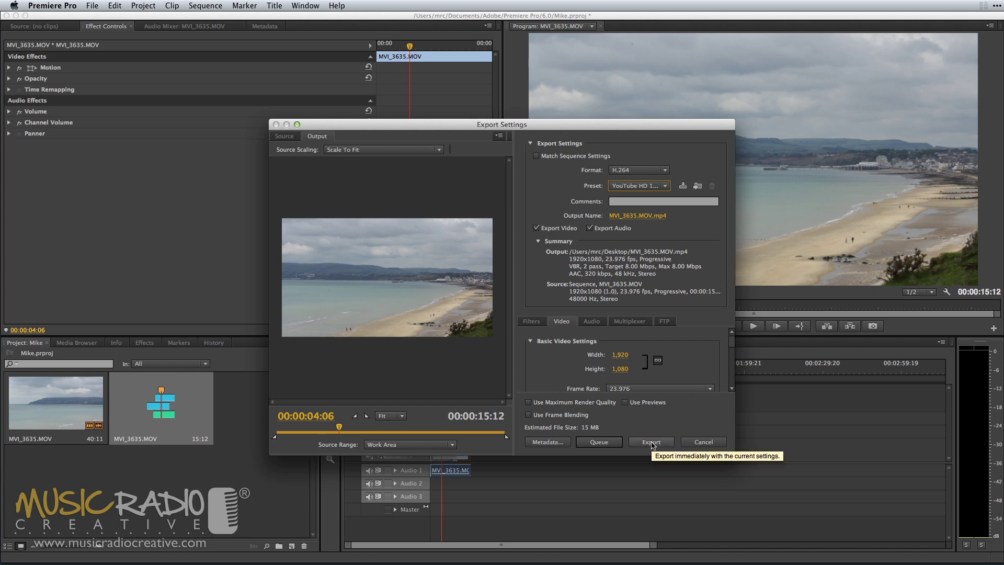
Step: Name the output mike.mp4 on the Desktop and start the export
click(644, 219)
click(634, 216)
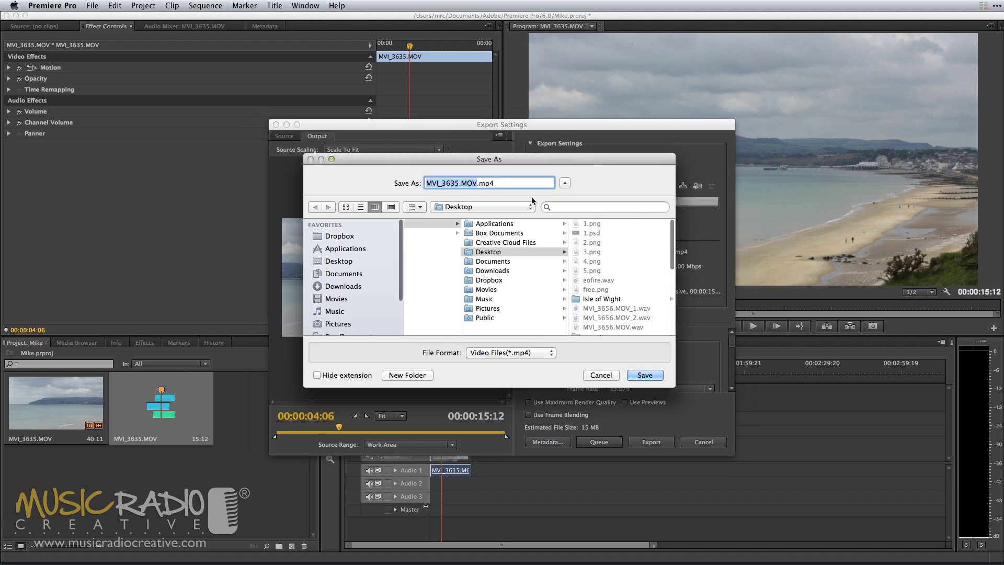
text(mike)
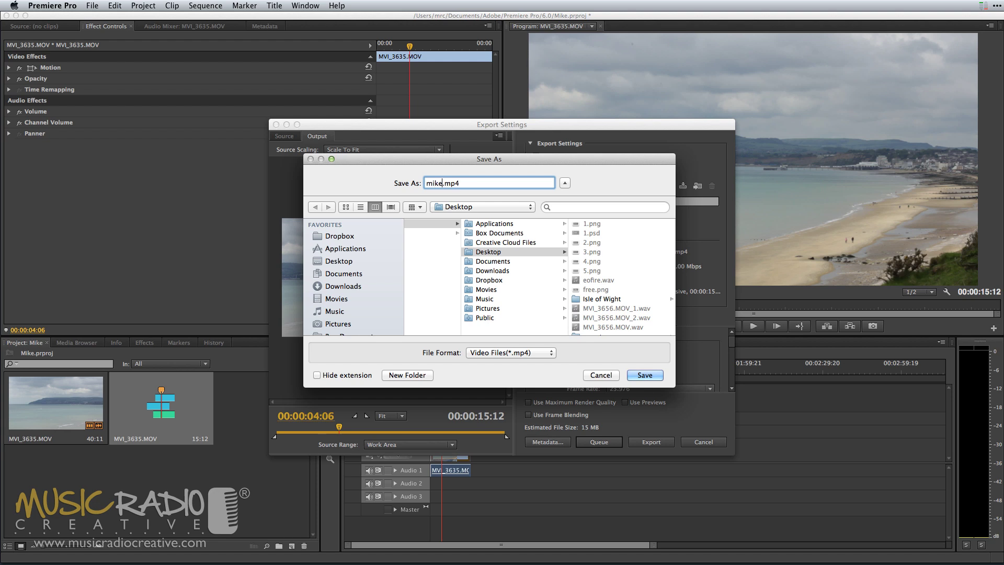
click(656, 376)
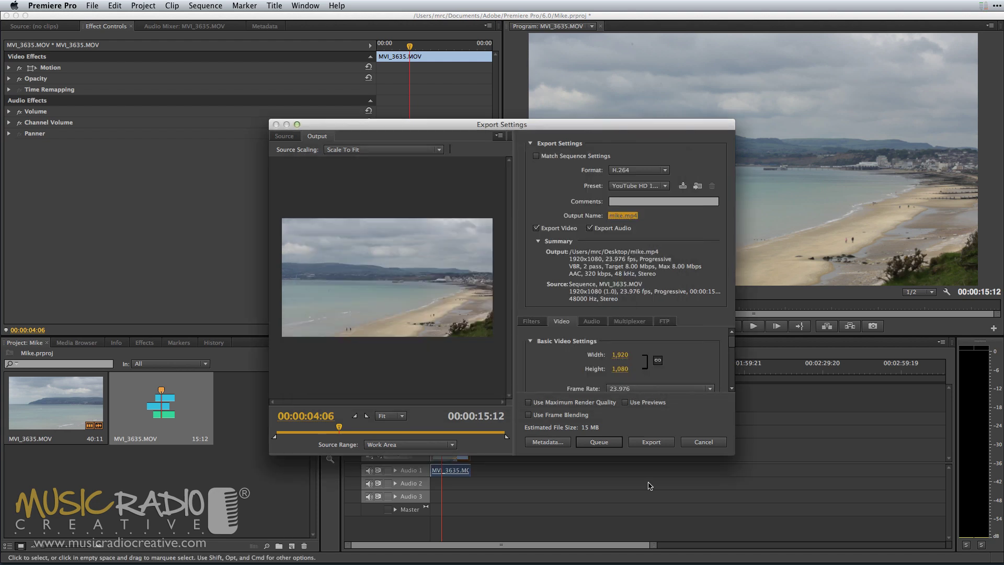
click(639, 440)
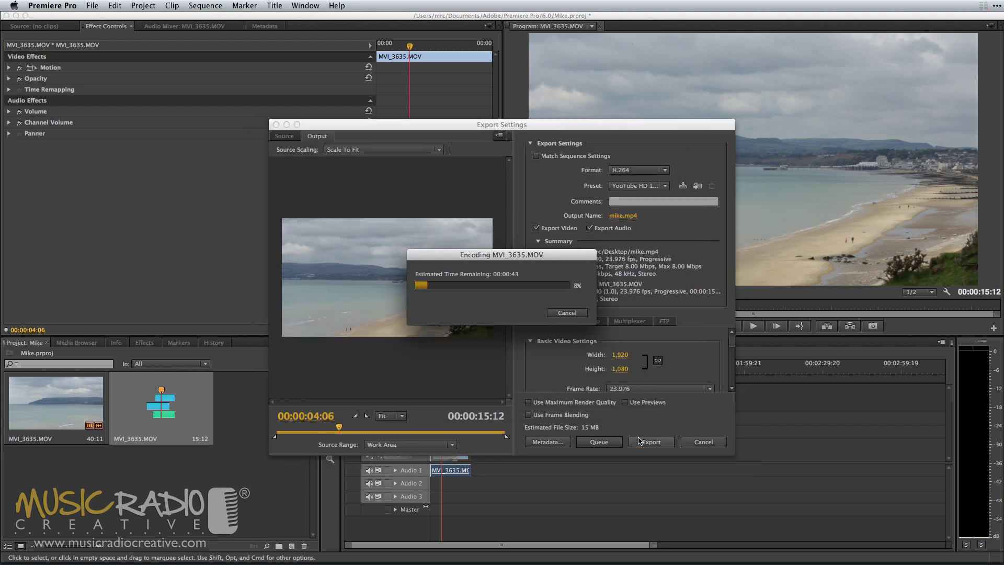